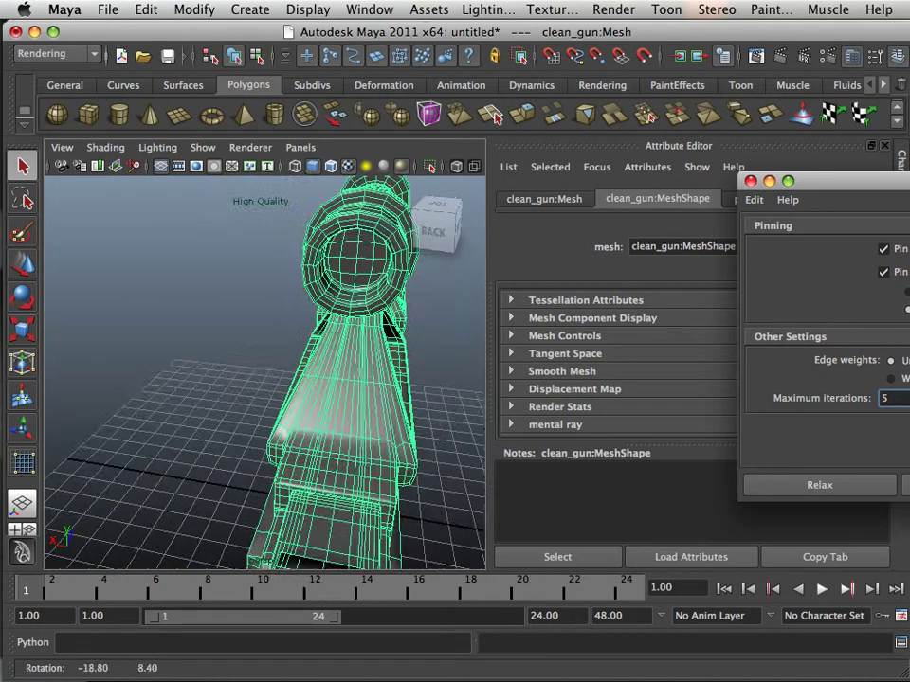
pyautogui.keyDown('alt'); pyautogui.moveTo(218, 369); pyautogui.dragTo(427, 393); pyautogui.keyUp('alt')
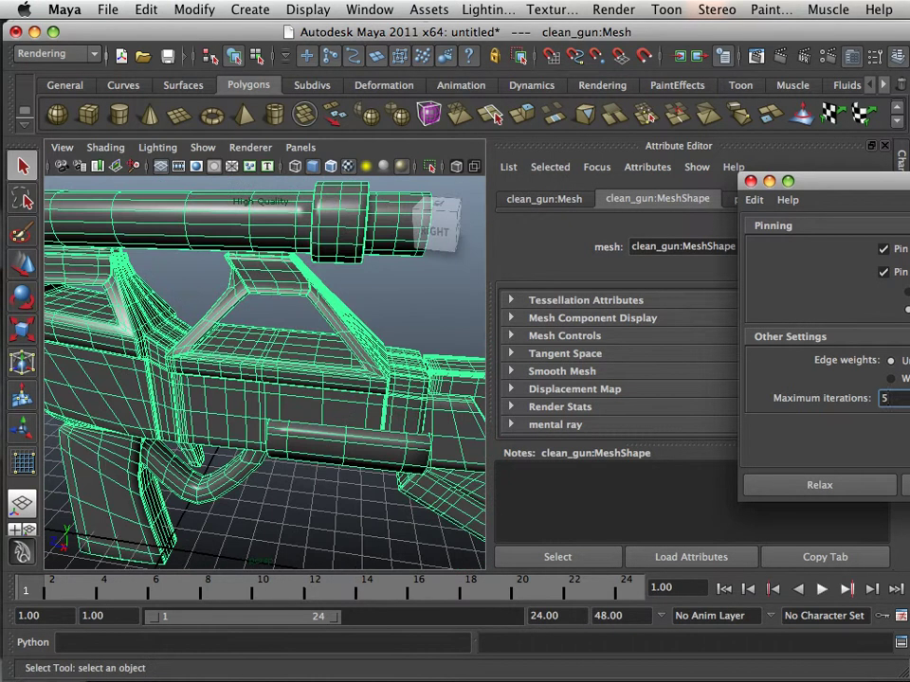
pyautogui.moveTo(306, 327); pyautogui.dragTo(384, 306, button='right')
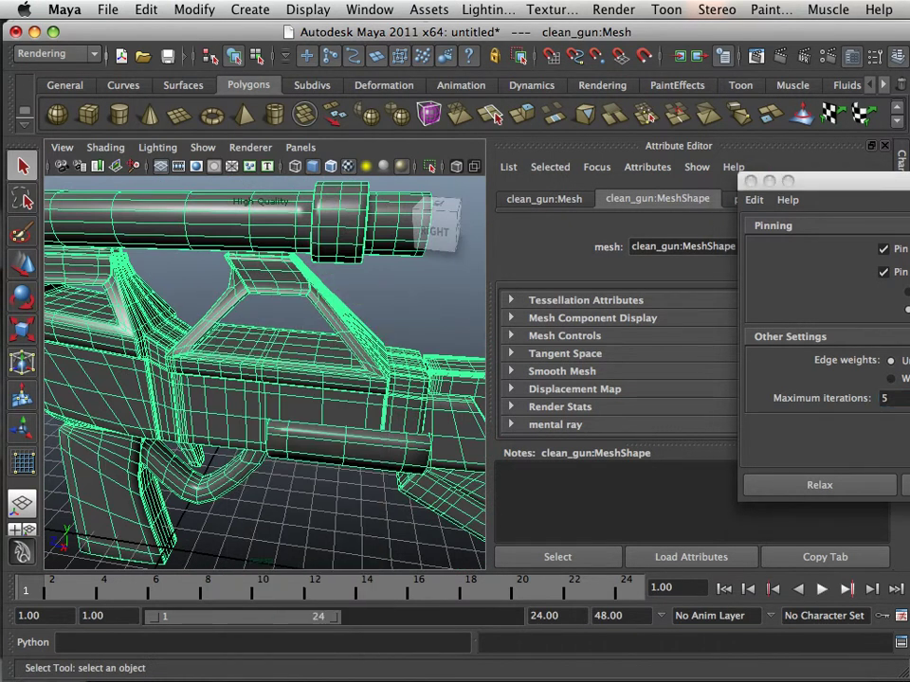
pyautogui.keyDown('alt'); pyautogui.moveTo(285, 360); pyautogui.dragTo(379, 336); pyautogui.keyUp('alt')
pyautogui.keyDown('alt'); pyautogui.moveTo(379, 336); pyautogui.dragTo(284, 336, button='right'); pyautogui.keyUp('alt')
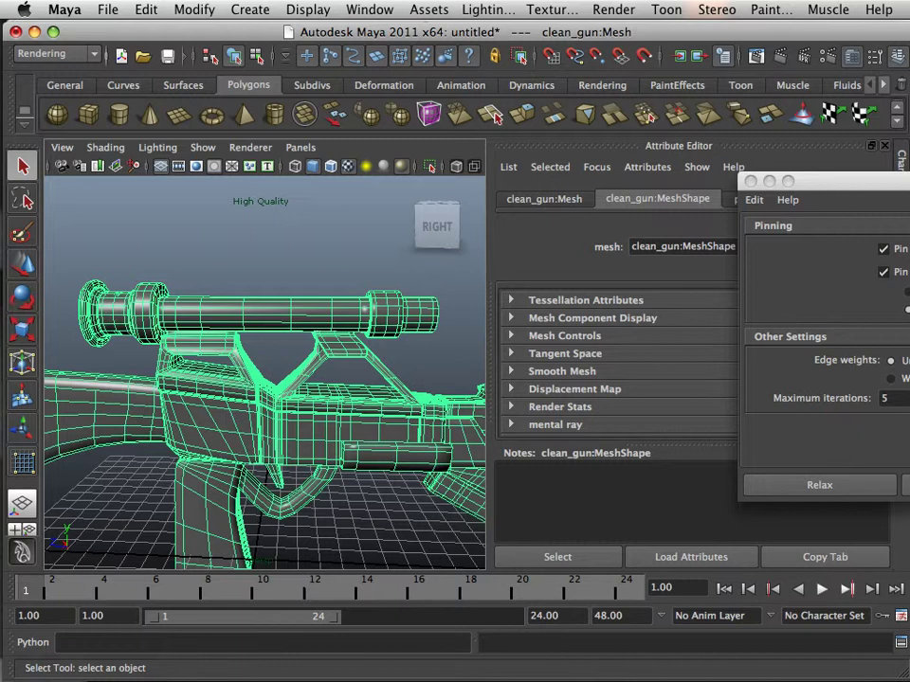
pyautogui.scroll(-1, 264, 379)
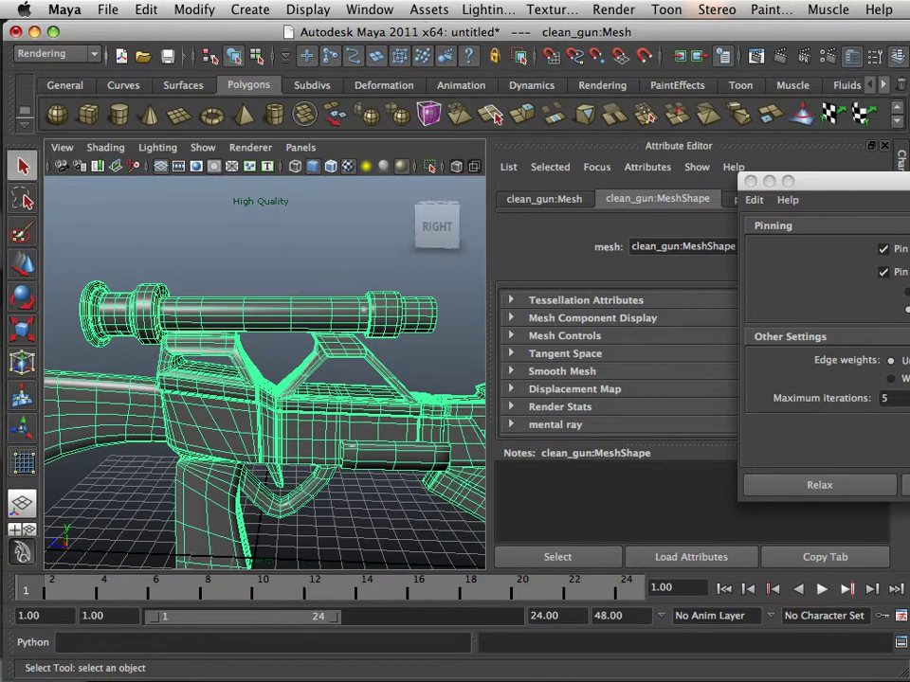
pyautogui.keyDown('alt'); pyautogui.moveTo(284, 360); pyautogui.dragTo(299, 360); pyautogui.keyUp('alt')
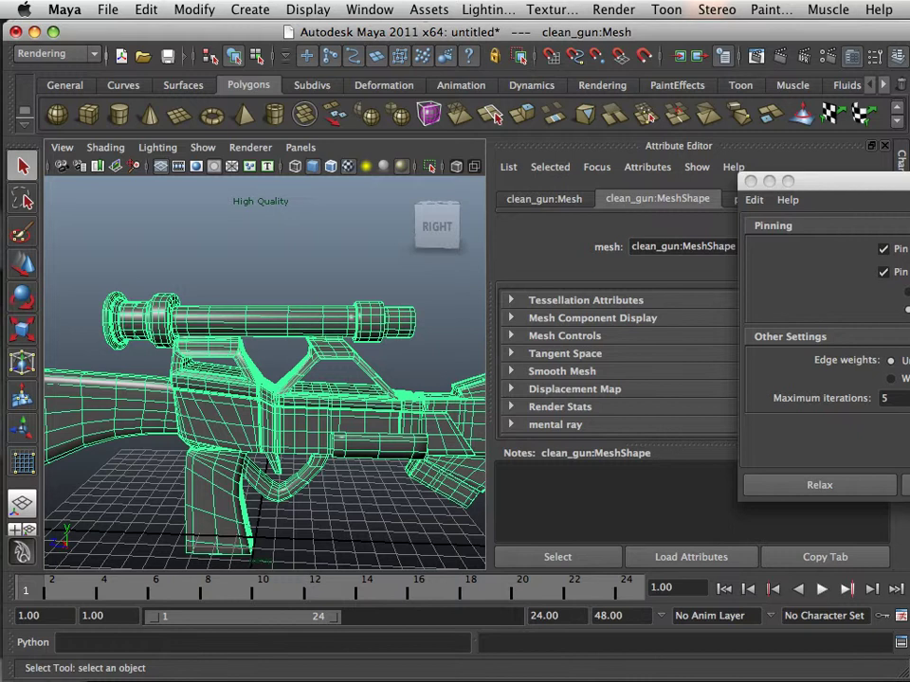
# Step: Open the Batch Bake (mental ray) options from the Rendering menu set for the selected gun mesh
pyautogui.click(551, 9)
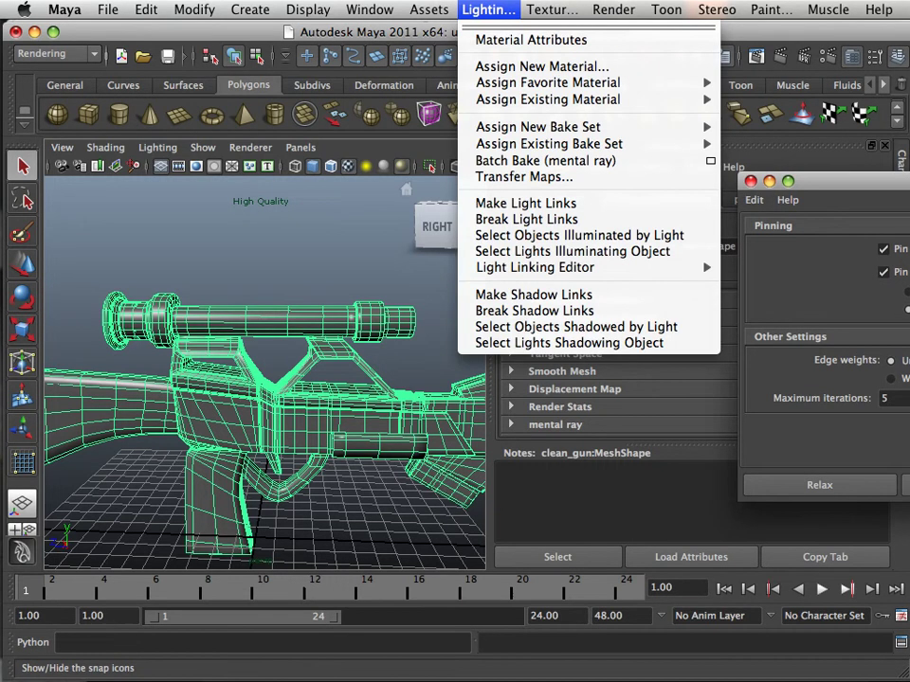
pyautogui.click(488, 9)
pyautogui.click(57, 54)
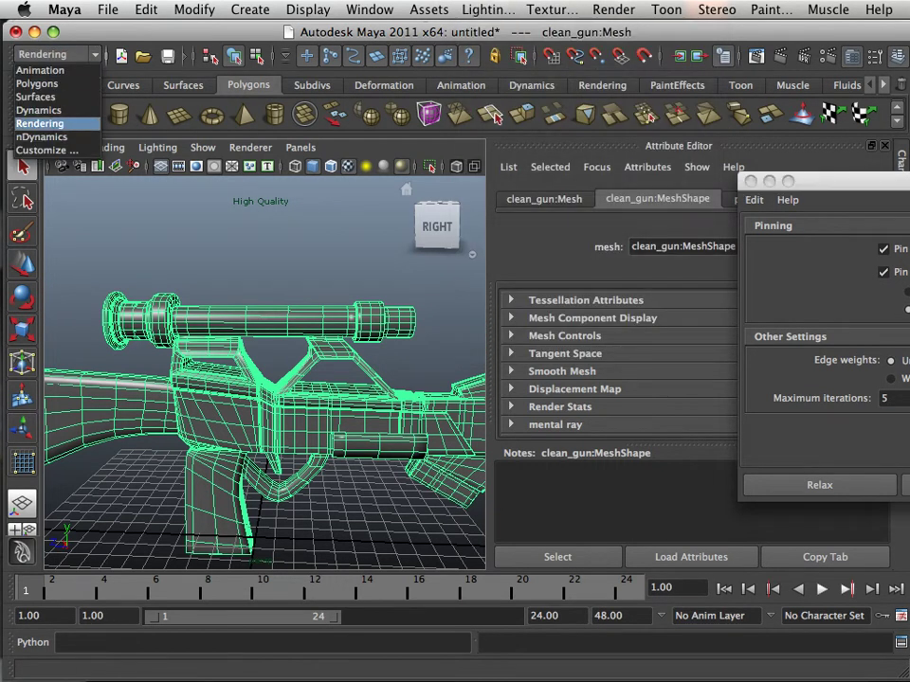
pyautogui.click(40, 123)
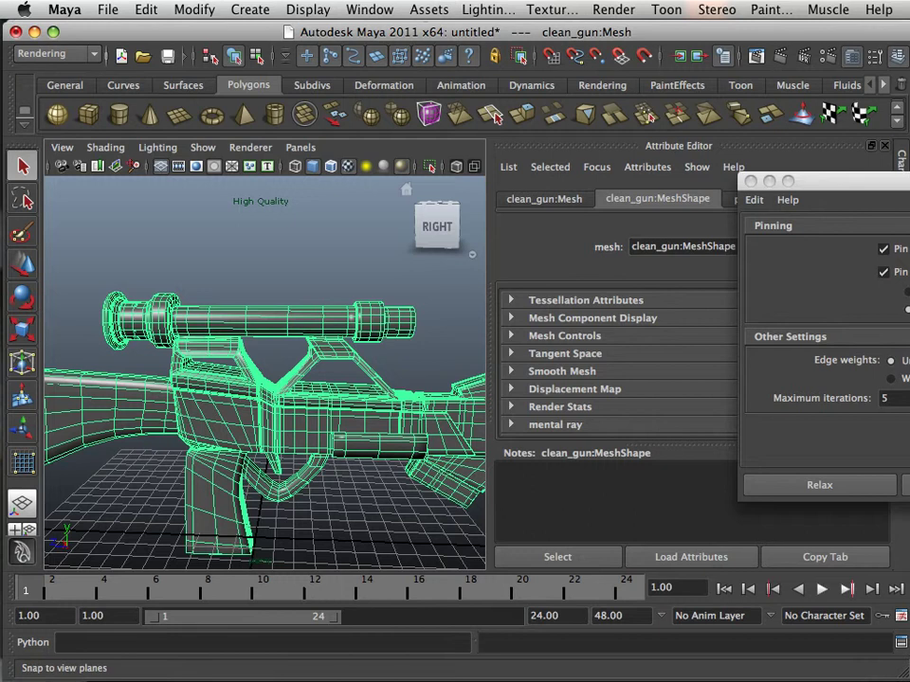
pyautogui.click(552, 10)
pyautogui.moveTo(488, 10)
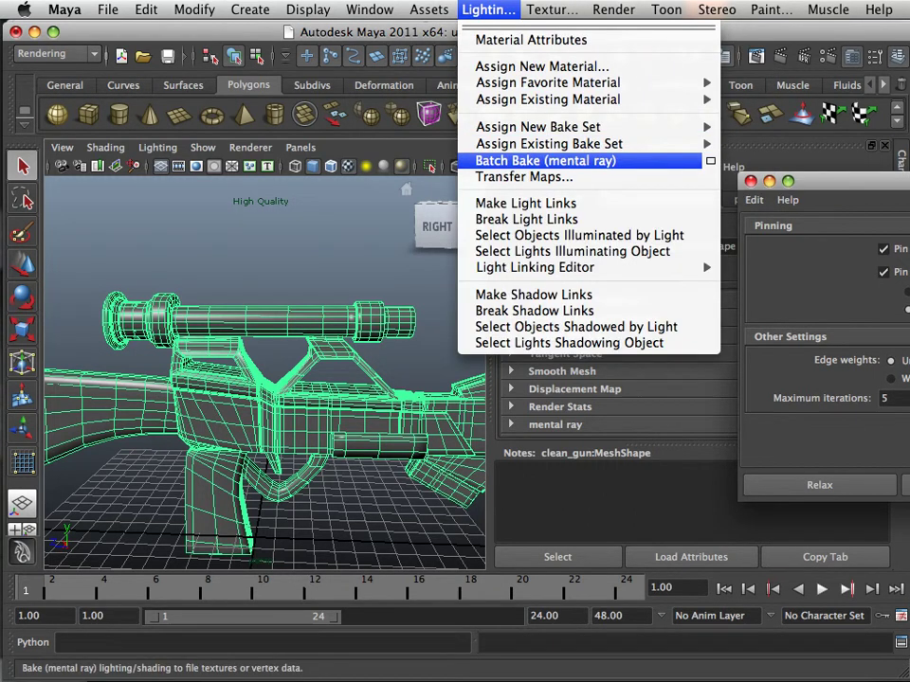
pyautogui.click(710, 161)
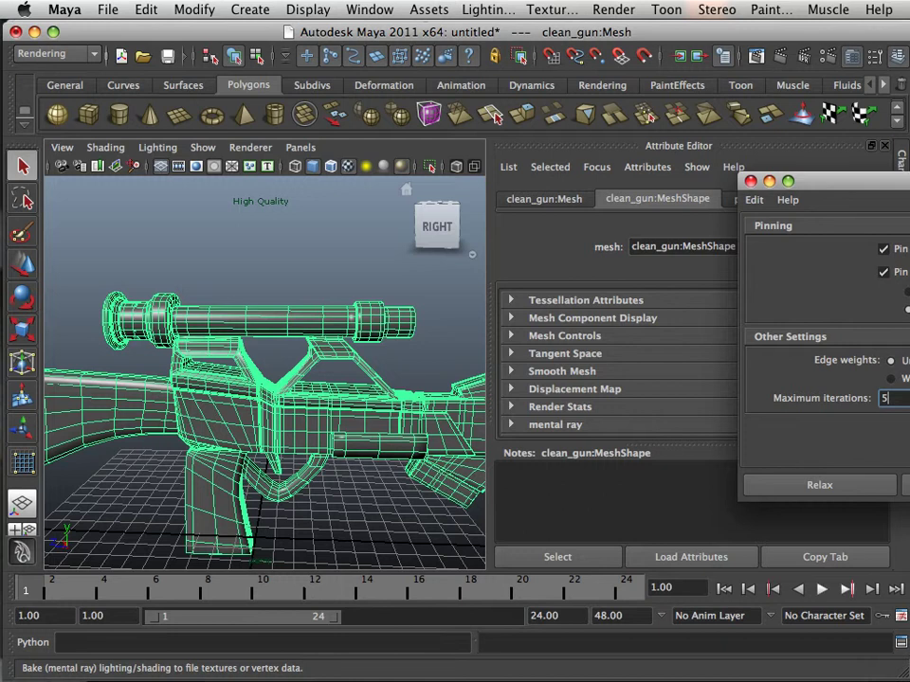
pyautogui.moveTo(834, 181); pyautogui.dragTo(528, 145)
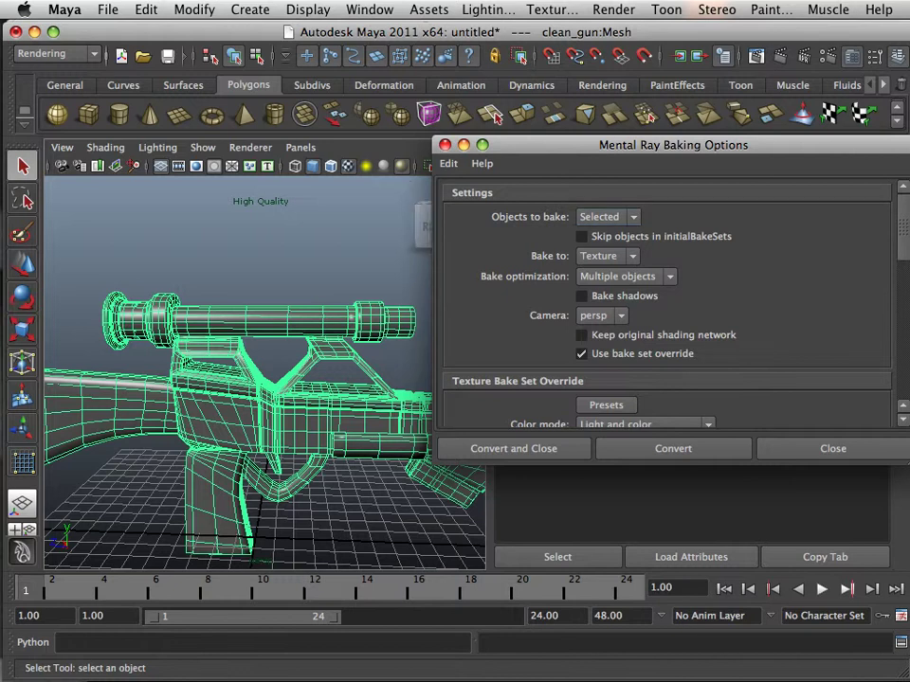
# Step: Set the color mode of the texture bake set override to Occlusion
pyautogui.scroll(-1, 581, 288)
pyautogui.scroll(-3, 663, 303)
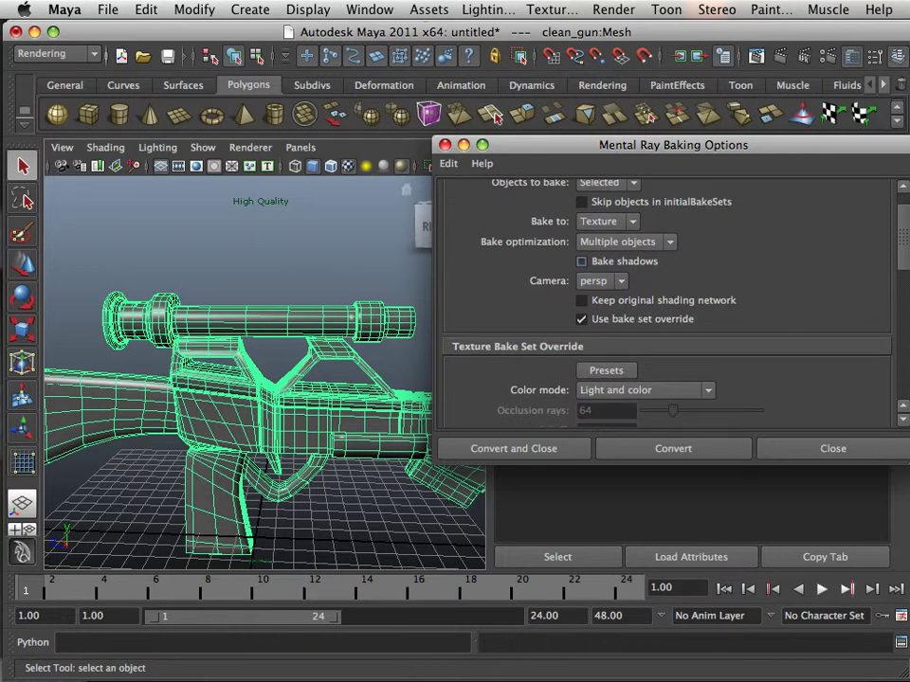
pyautogui.scroll(-2, 663, 304)
pyautogui.scroll(-3, 663, 303)
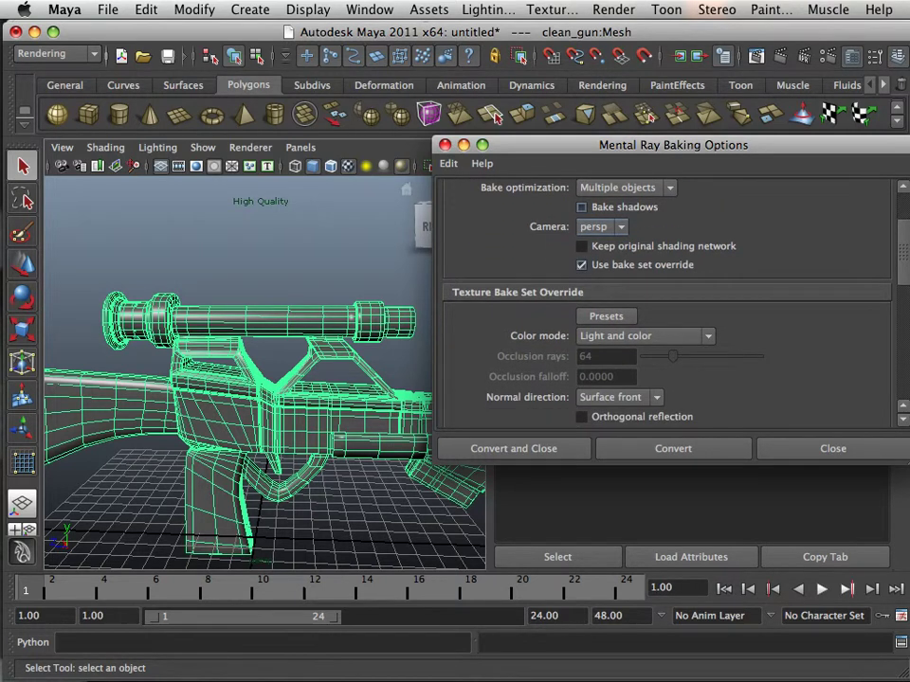
pyautogui.scroll(-5, 264, 372)
pyautogui.click(644, 337)
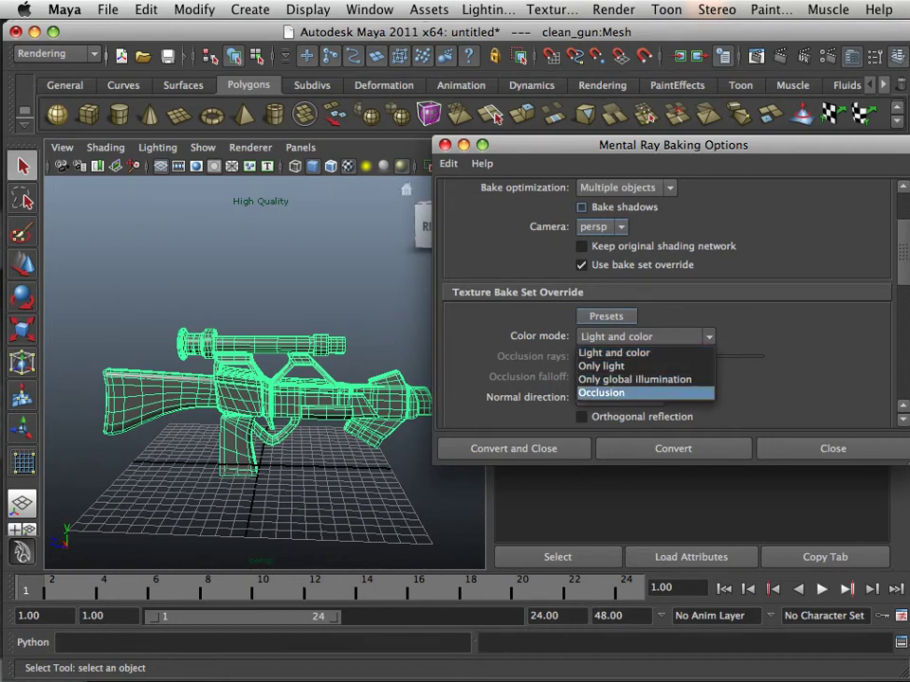
pyautogui.click(607, 392)
# Step: Change the baked texture's file prefix to baked_OCC
pyautogui.scroll(-3, 664, 303)
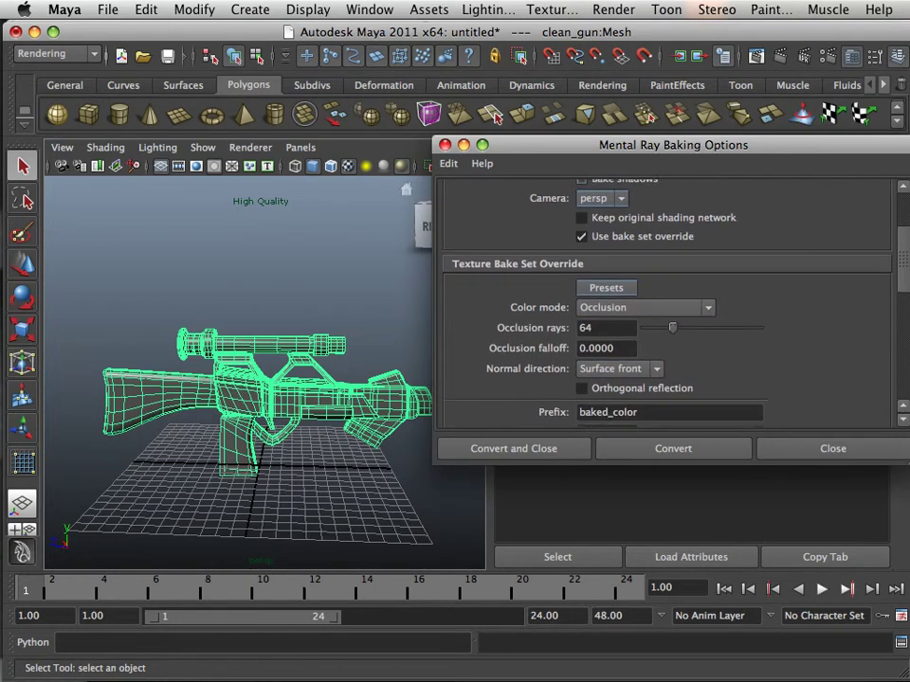
pyautogui.moveTo(612, 381); pyautogui.dragTo(638, 381)
pyautogui.write('OCC')
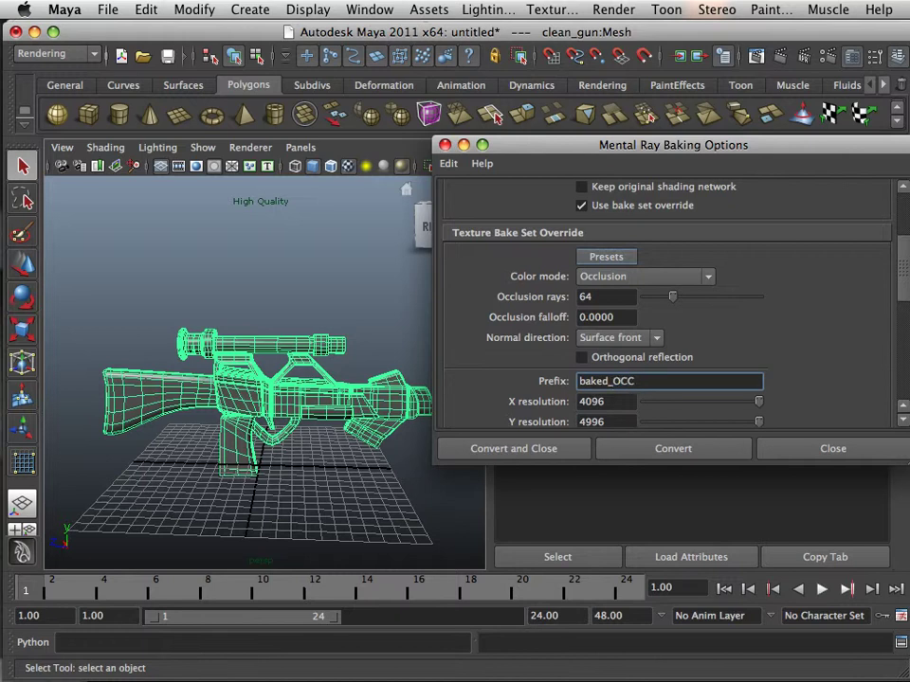
# Step: Set the baked texture's Y resolution to 4096
pyautogui.scroll(-1, 663, 303)
pyautogui.scroll(-3, 663, 303)
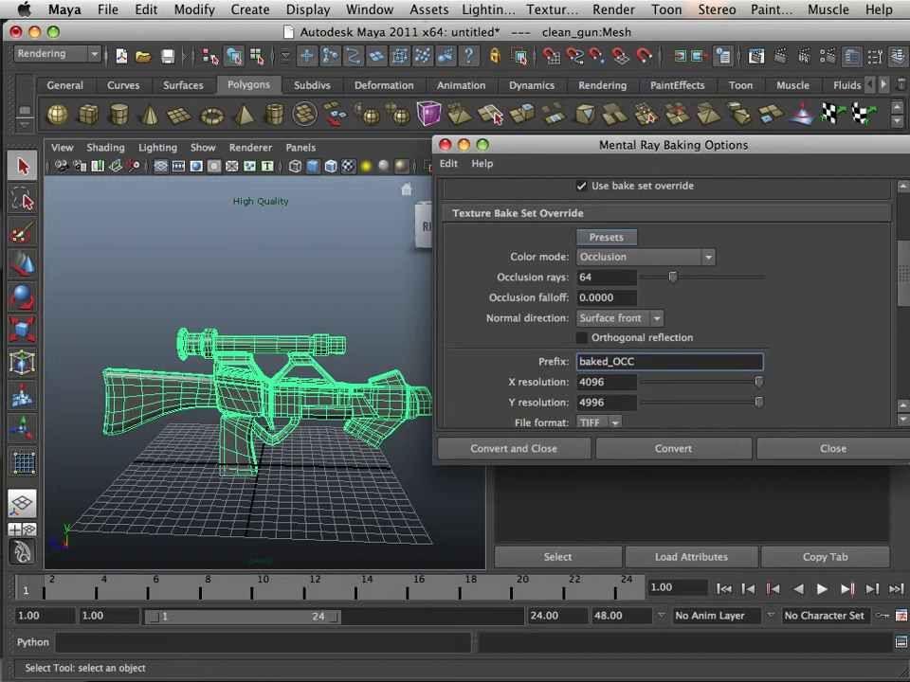
pyautogui.scroll(2, 663, 303)
pyautogui.scroll(-1, 668, 303)
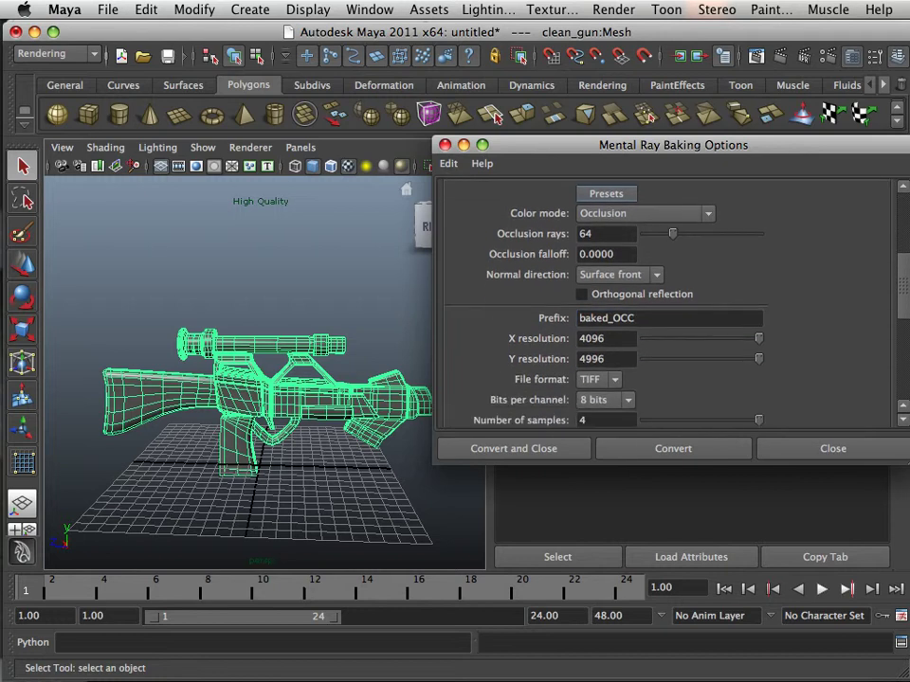
pyautogui.scroll(2, 616, 375)
pyautogui.scroll(-2, 616, 374)
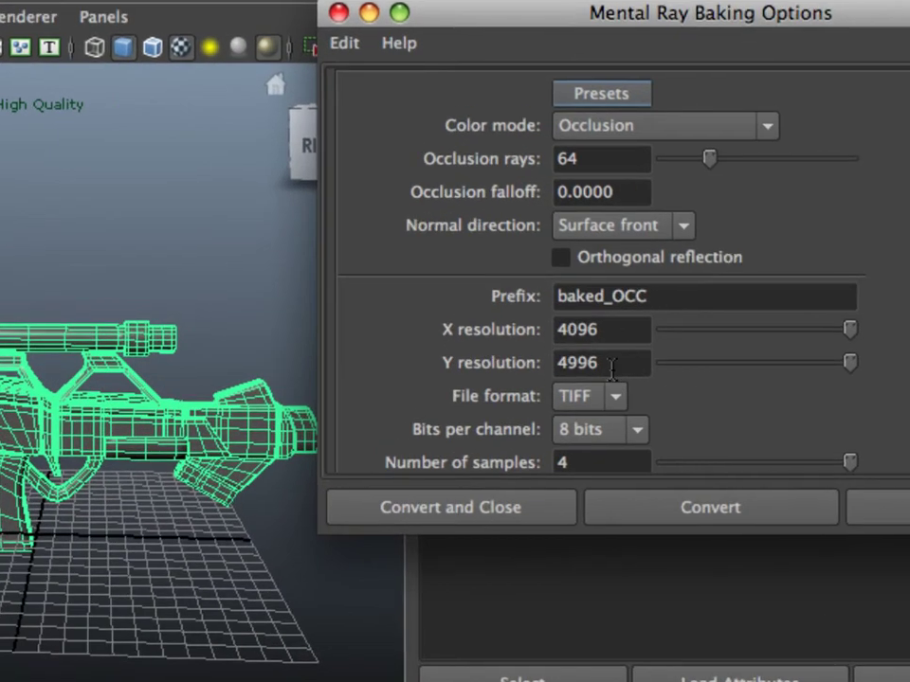
pyautogui.click(614, 357)
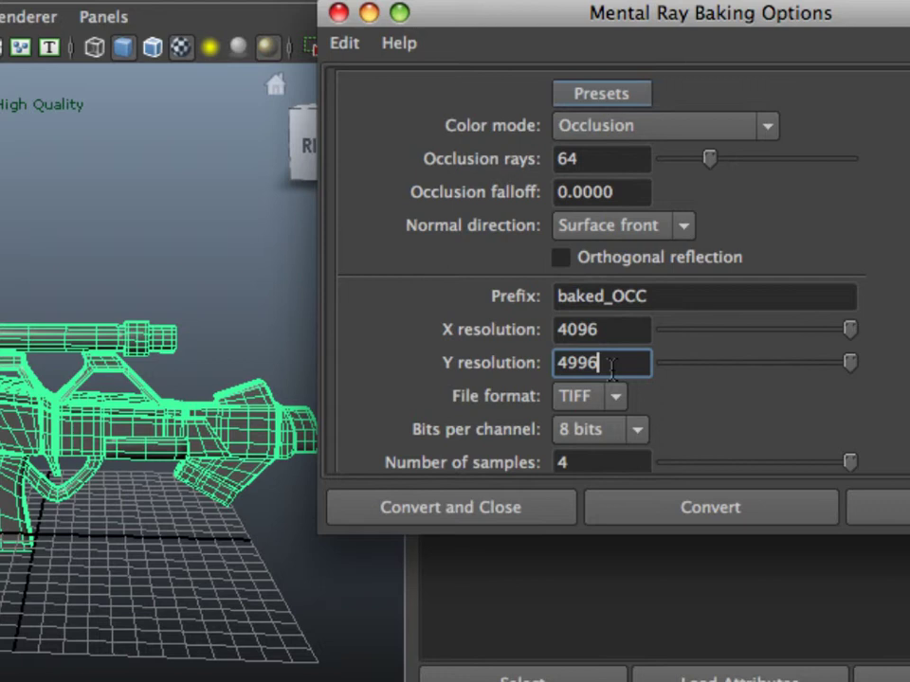
pyautogui.doubleClick(613, 368)
pyautogui.write('2')
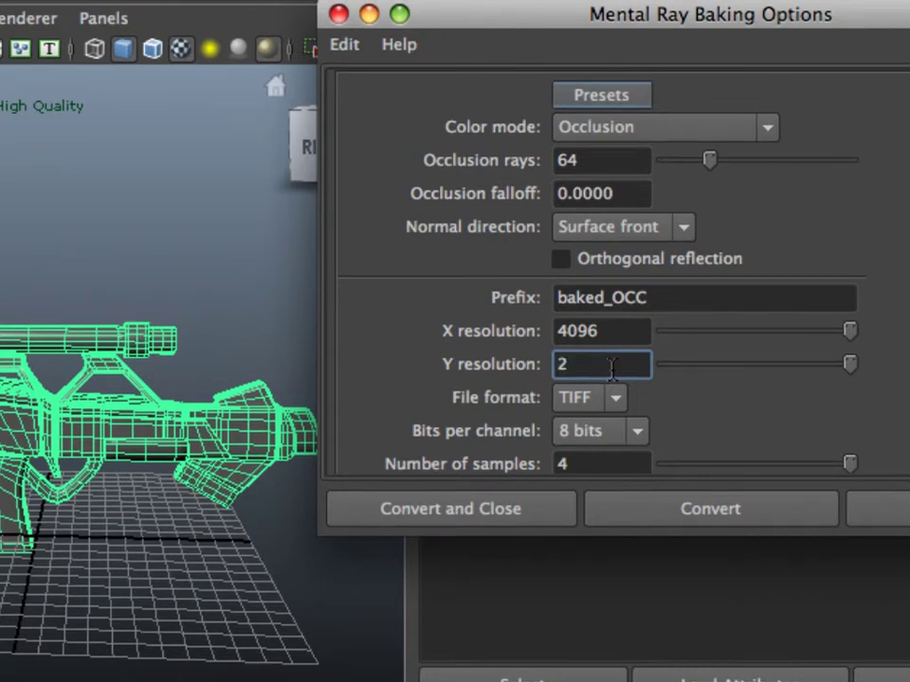
pyautogui.press('BackSpace')
pyautogui.write('4096')
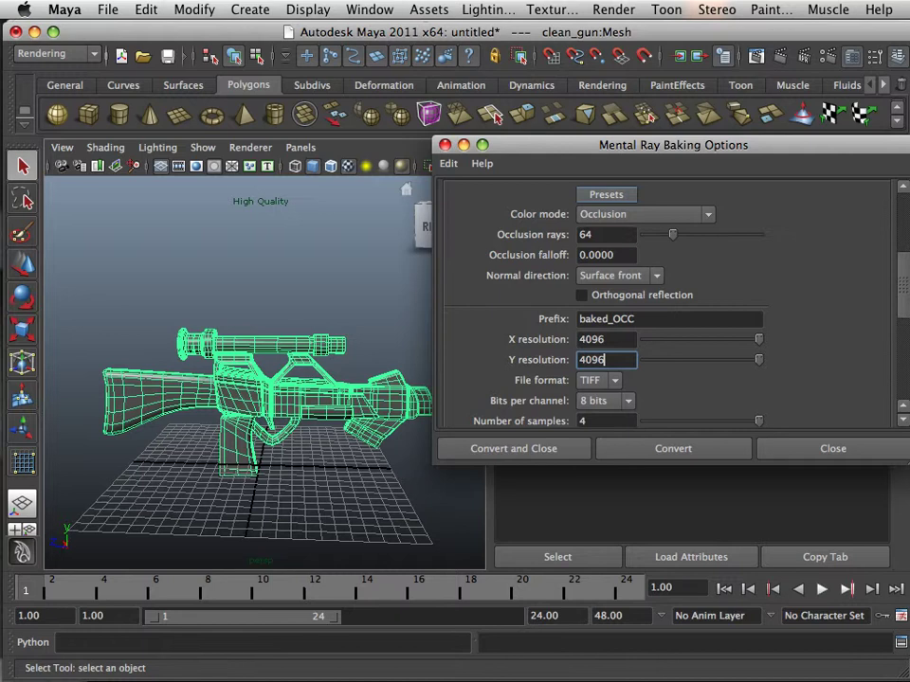
pyautogui.moveTo(611, 145); pyautogui.dragTo(389, 146)
pyautogui.scroll(-4, 445, 303)
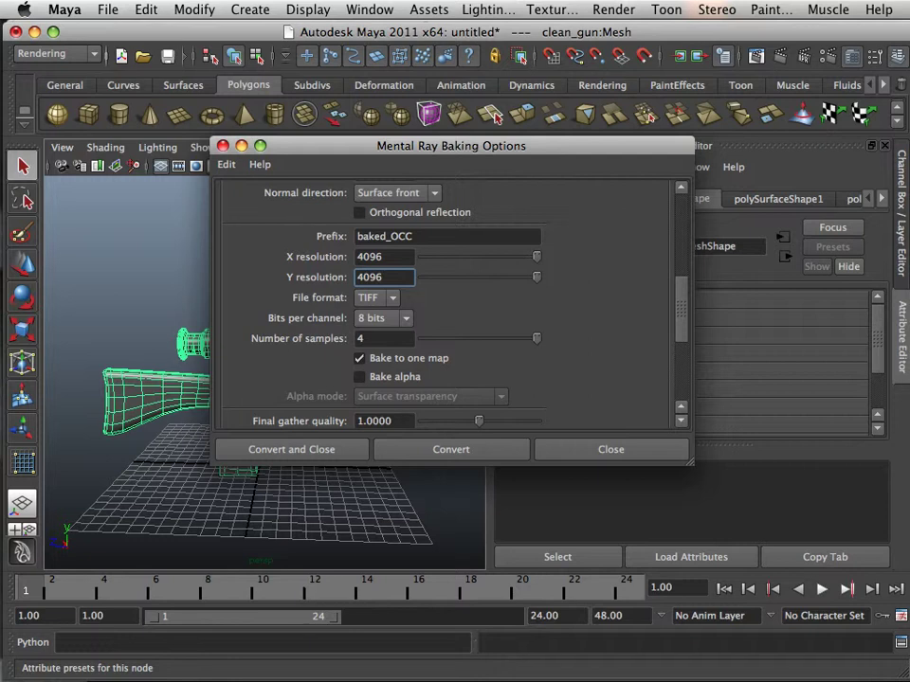
pyautogui.scroll(-1, 445, 303)
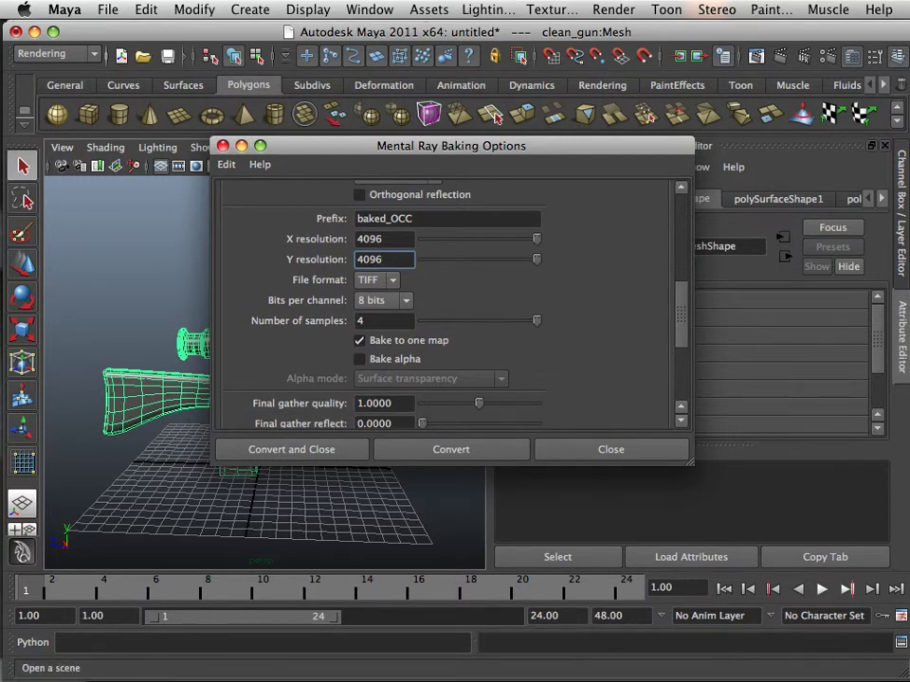
# Step: Set the current project to the "weapon baking" folder on the Desktop
pyautogui.click(107, 9)
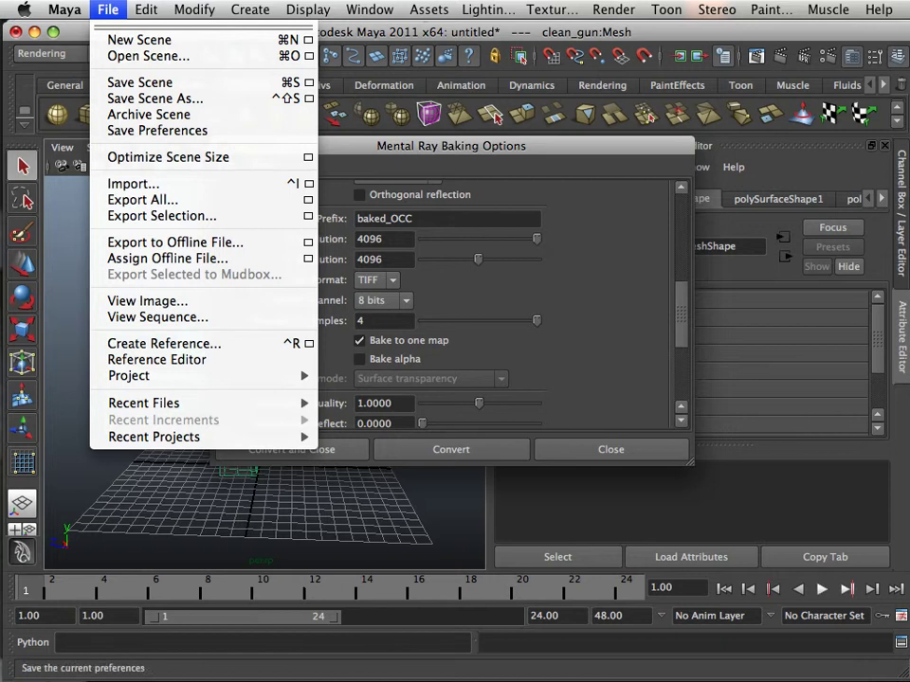
pyautogui.moveTo(190, 375)
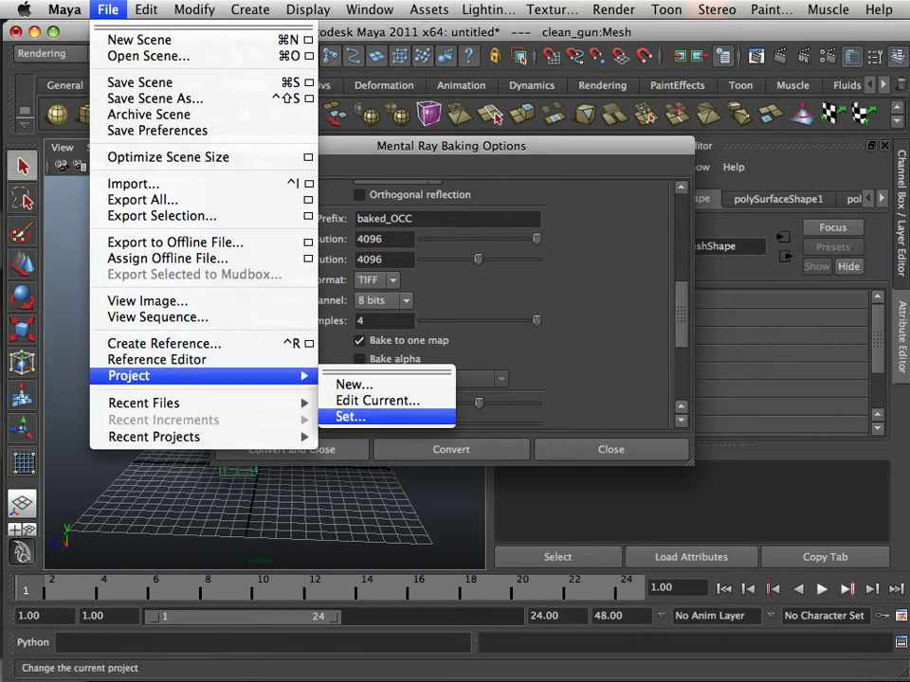
pyautogui.click(351, 417)
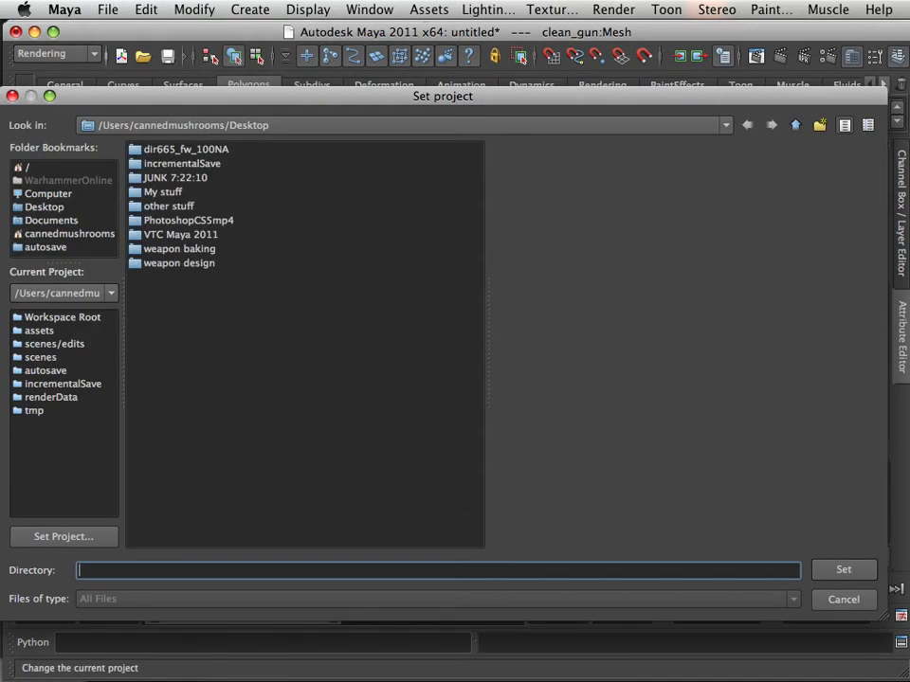
pyautogui.click(180, 248)
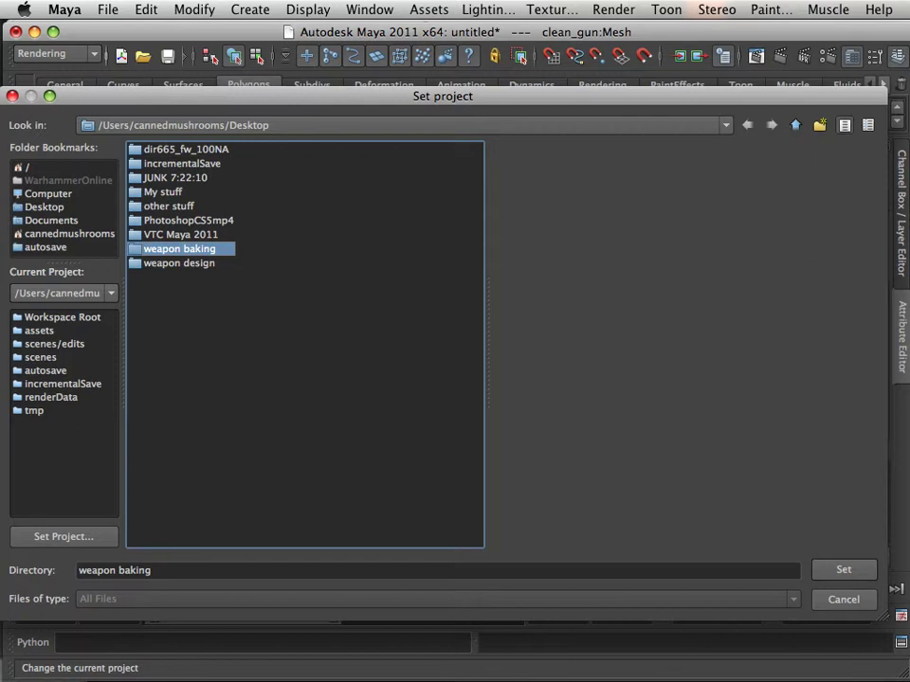
pyautogui.doubleClick(179, 248)
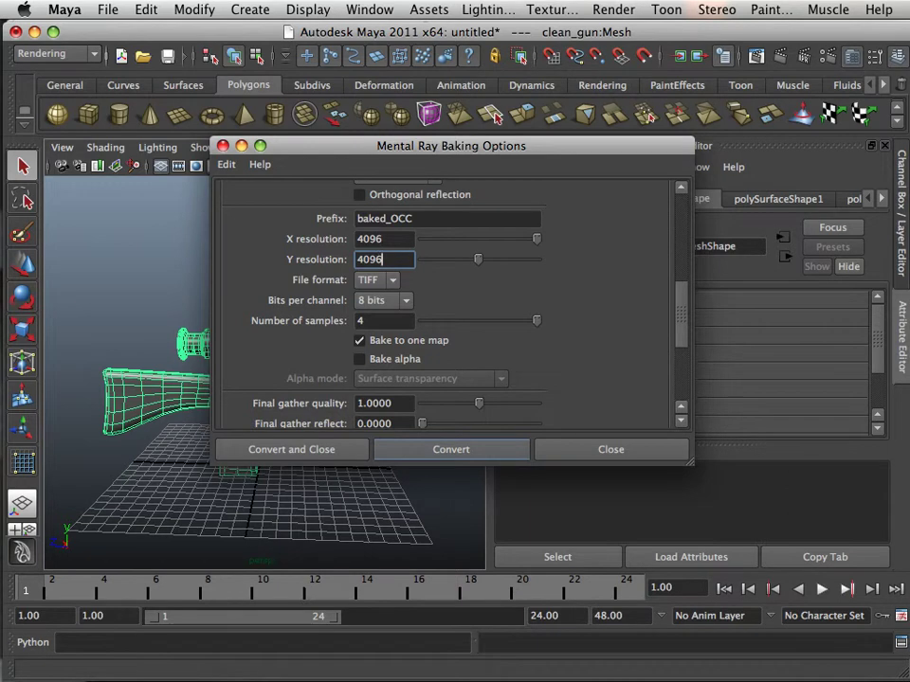
# Step: Save the scene as the Maya Binary file "clean gun" in the Desktop's "weapon baking" folder
pyautogui.scroll(-3, 445, 303)
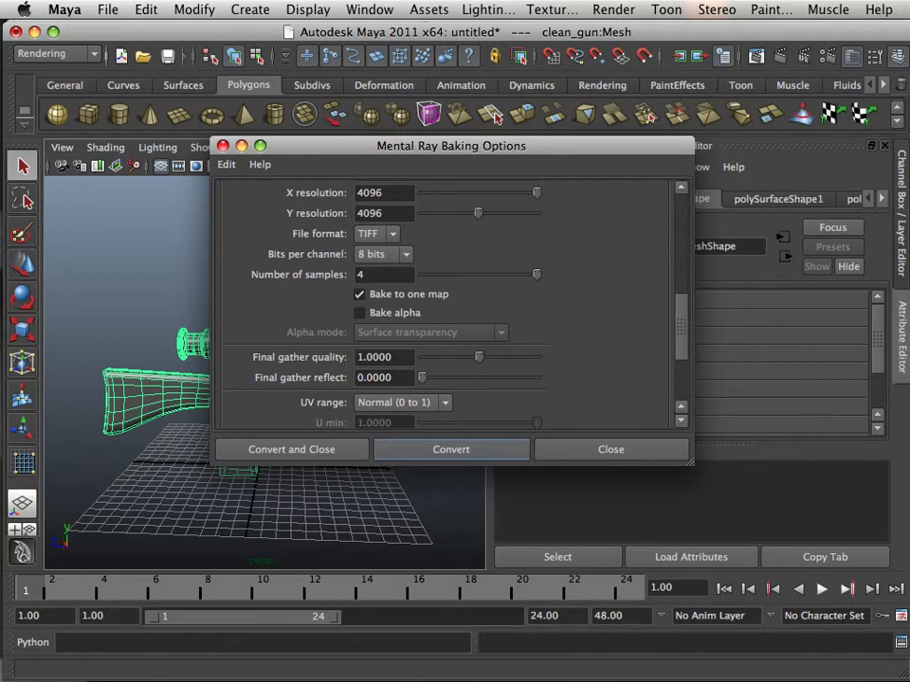
pyautogui.moveTo(493, 145); pyautogui.dragTo(706, 115)
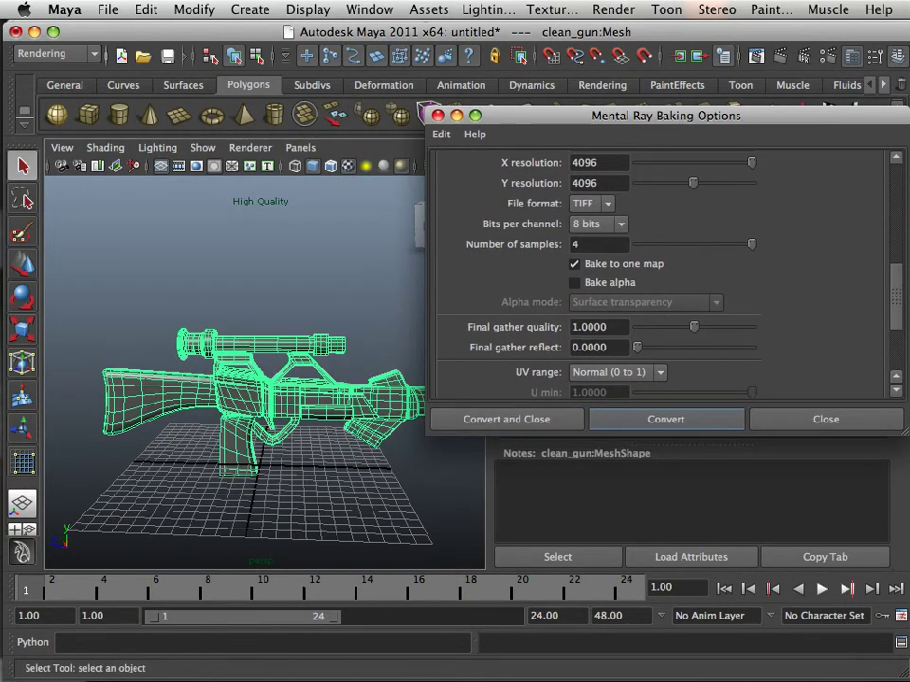
pyautogui.click(108, 10)
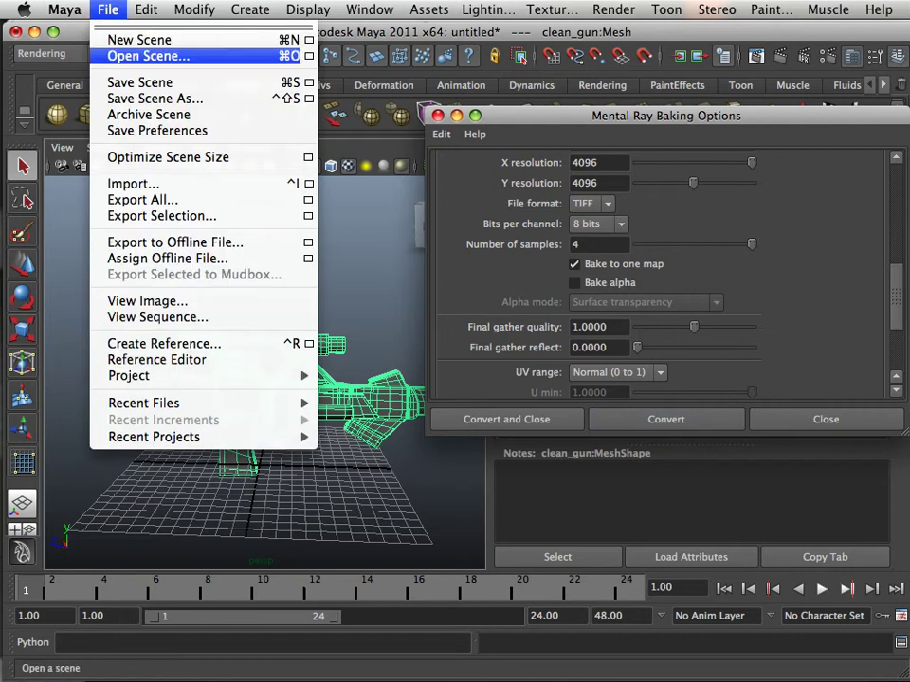
pyautogui.click(140, 83)
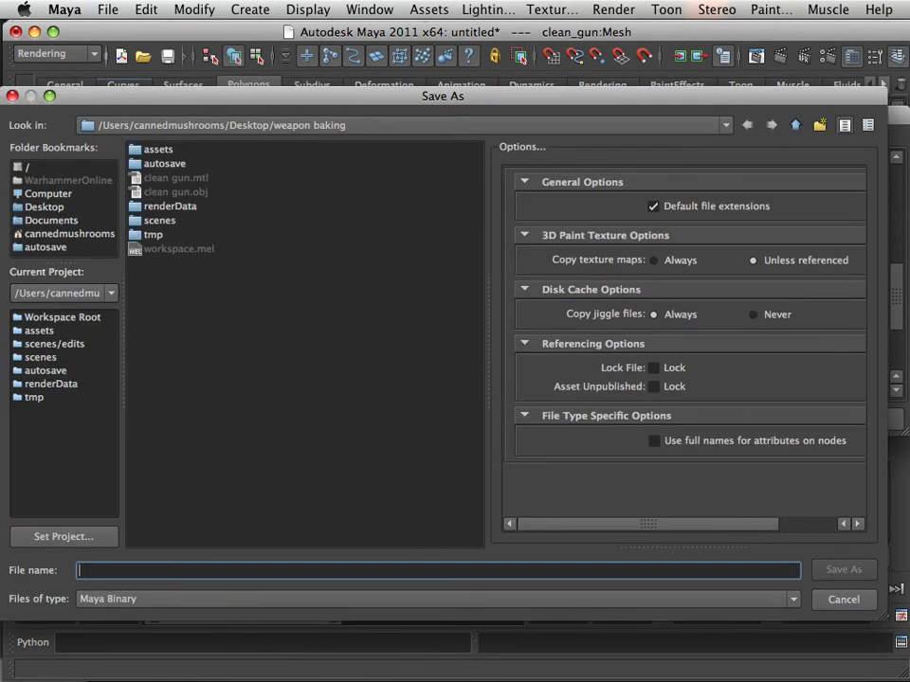
pyautogui.click(43, 207)
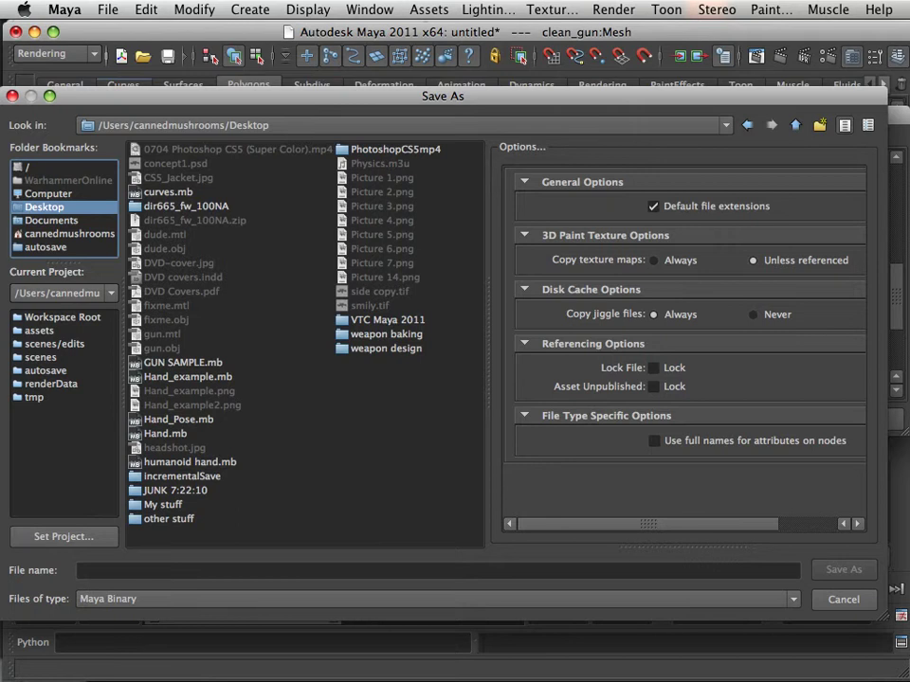
pyautogui.doubleClick(386, 334)
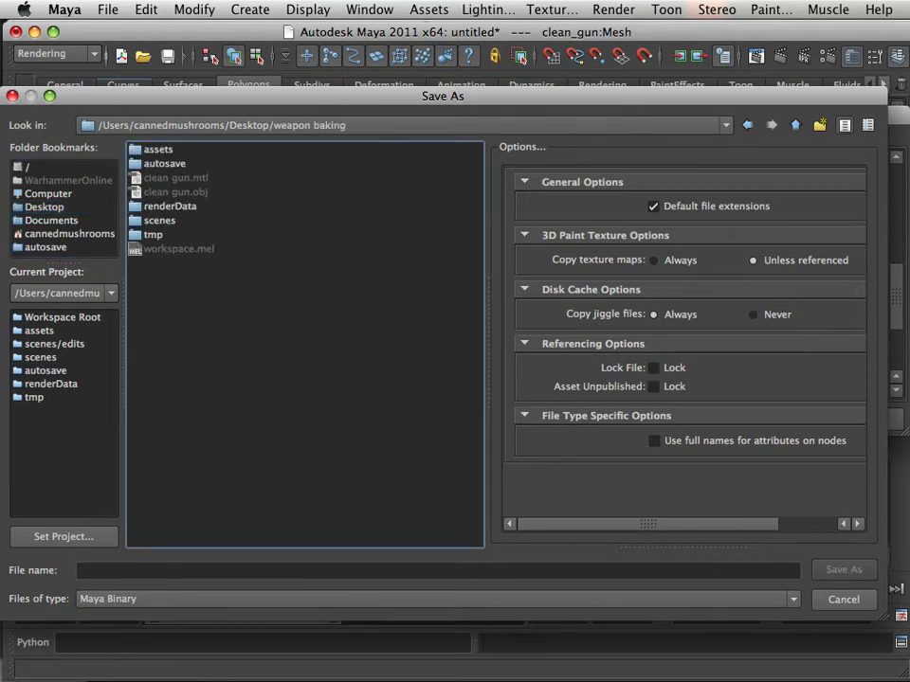
pyautogui.click(79, 570)
pyautogui.write('c')
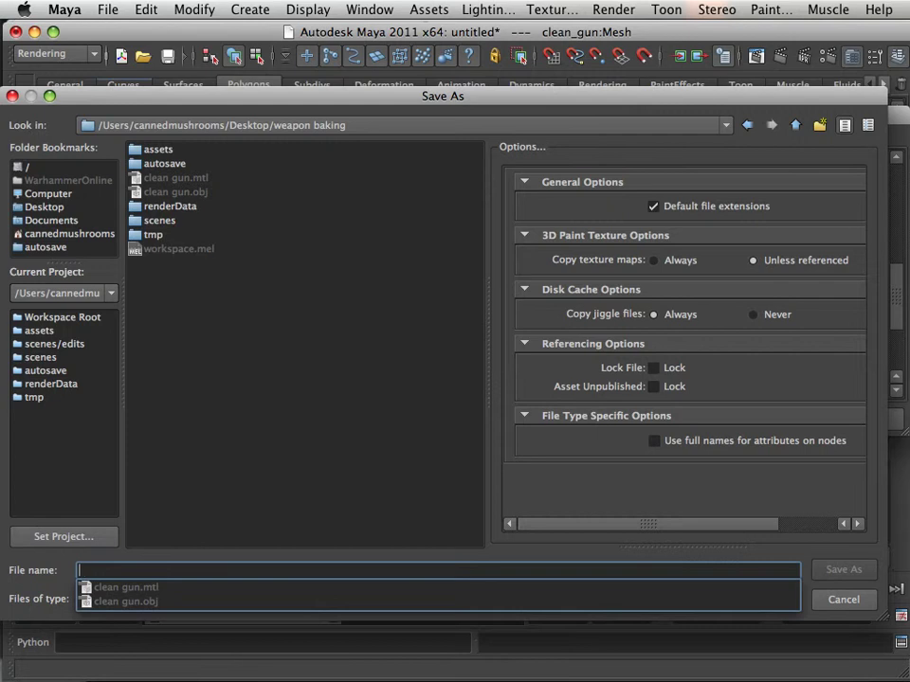
pyautogui.write('clean gun')
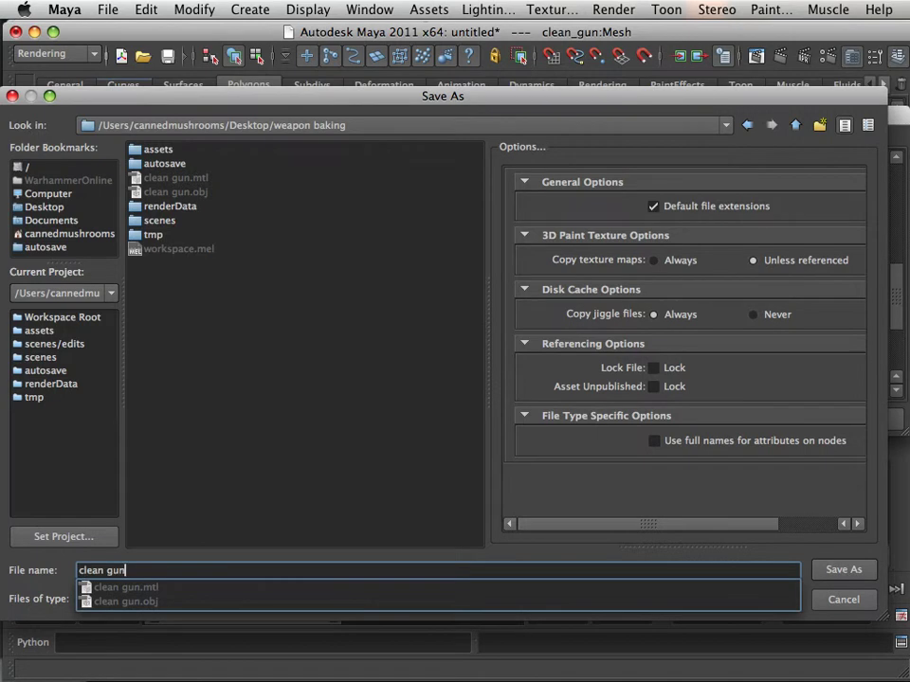
pyautogui.press('Return')
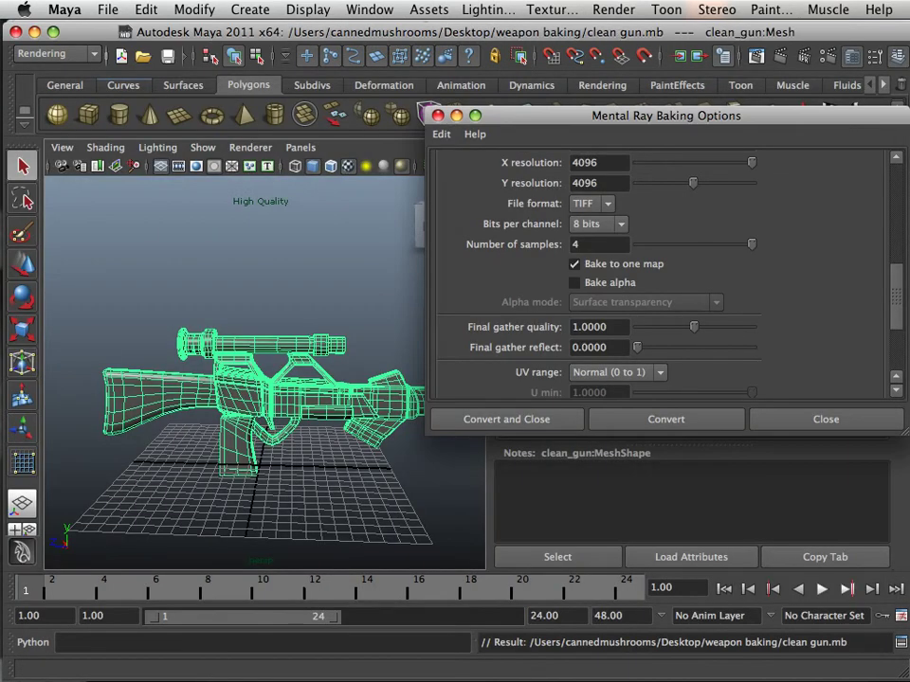